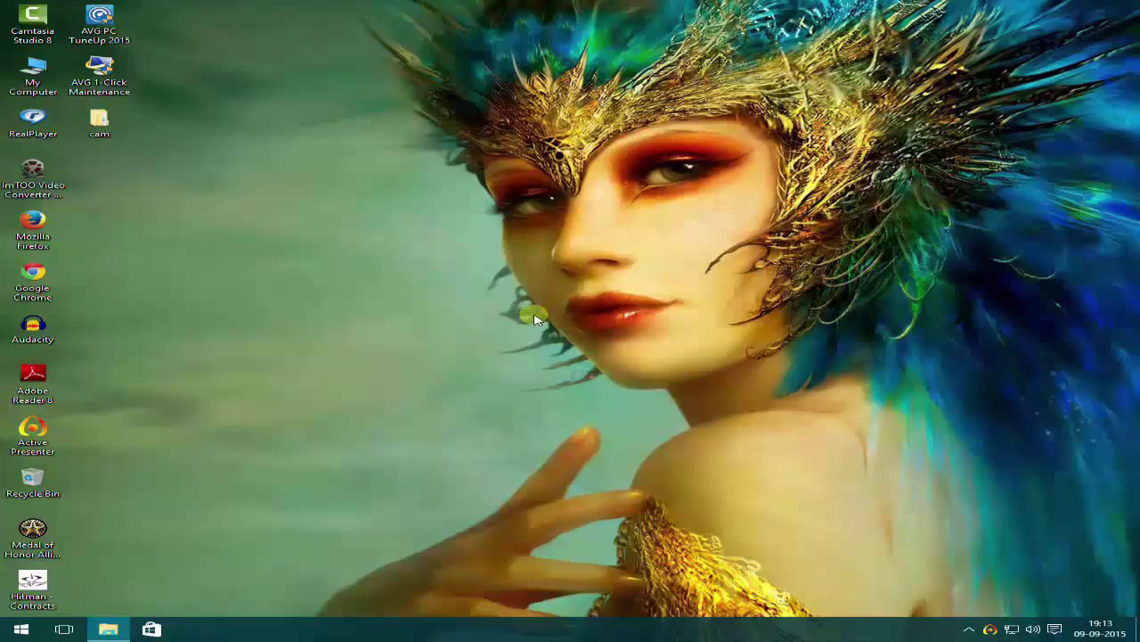
pyautogui.rightClick(7, 636)
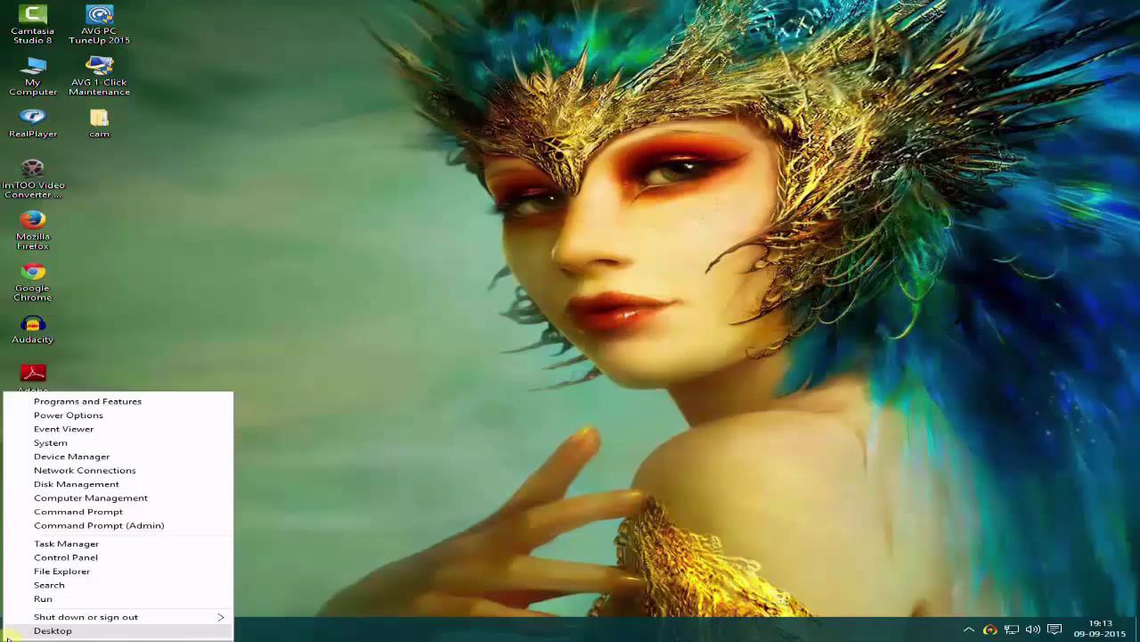
pyautogui.click(100, 458)
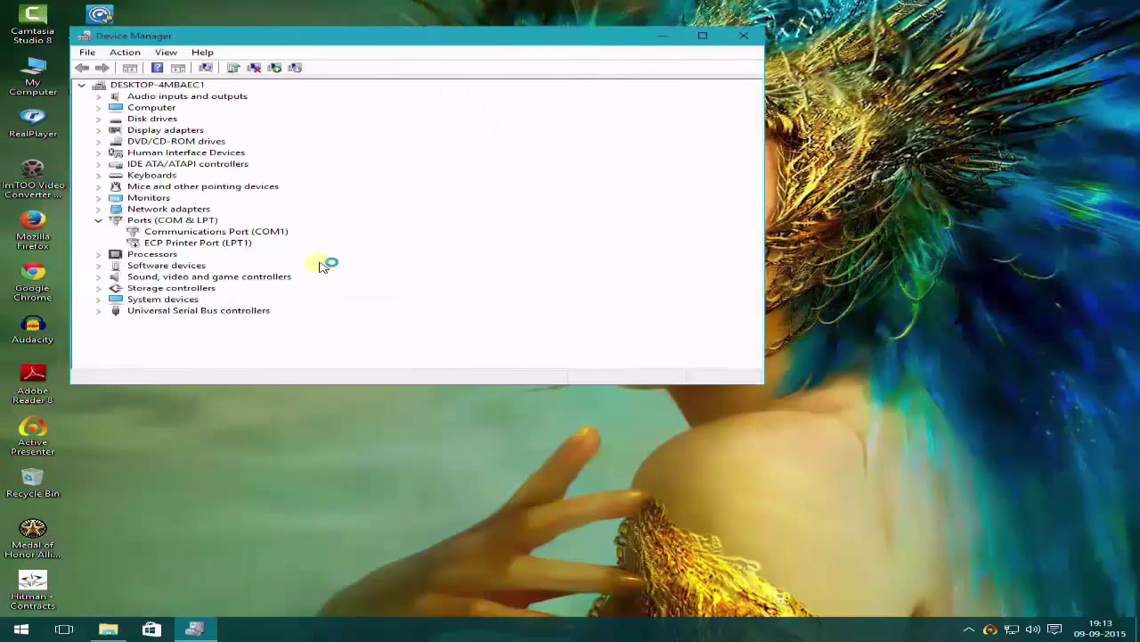
pyautogui.moveTo(312, 40); pyautogui.dragTo(401, 82)
pyautogui.doubleClick(254, 252)
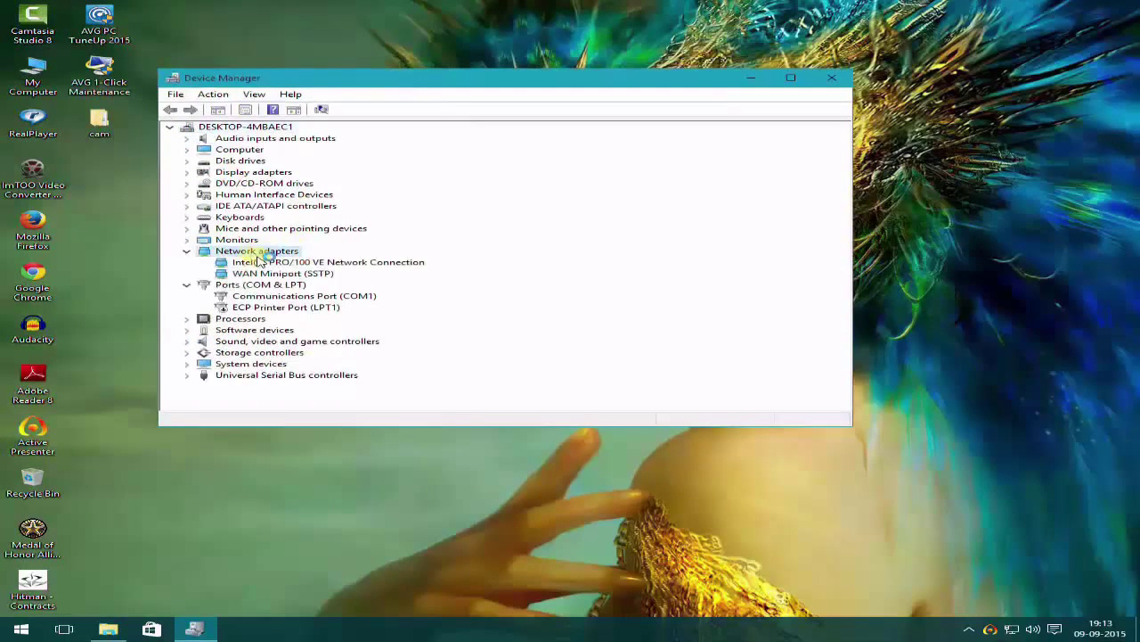
pyautogui.rightClick(269, 264)
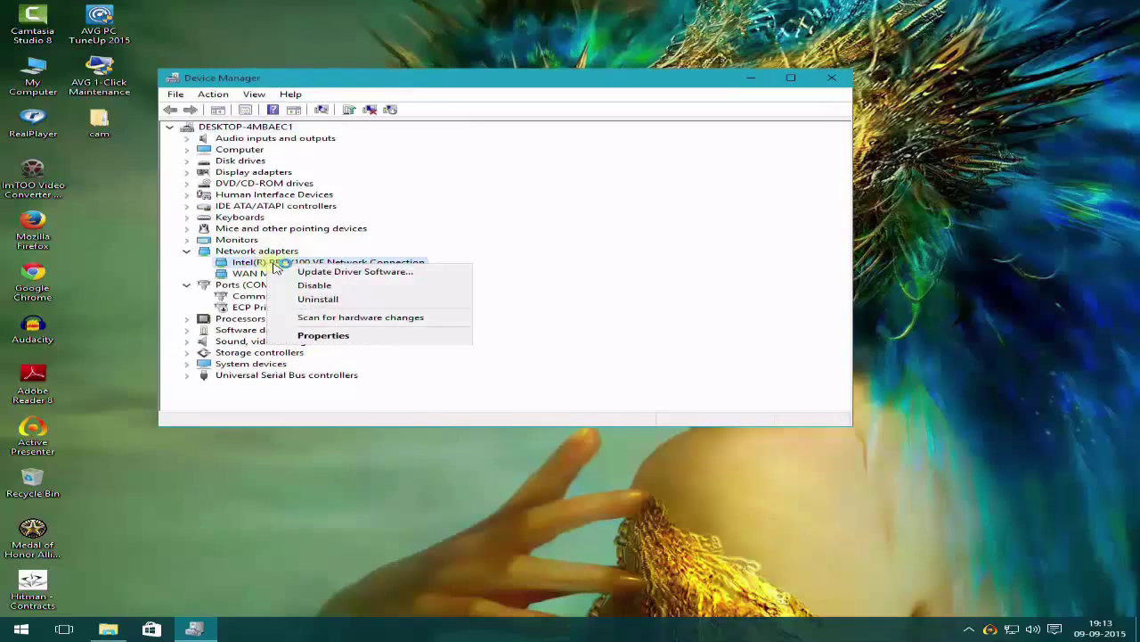
pyautogui.click(338, 335)
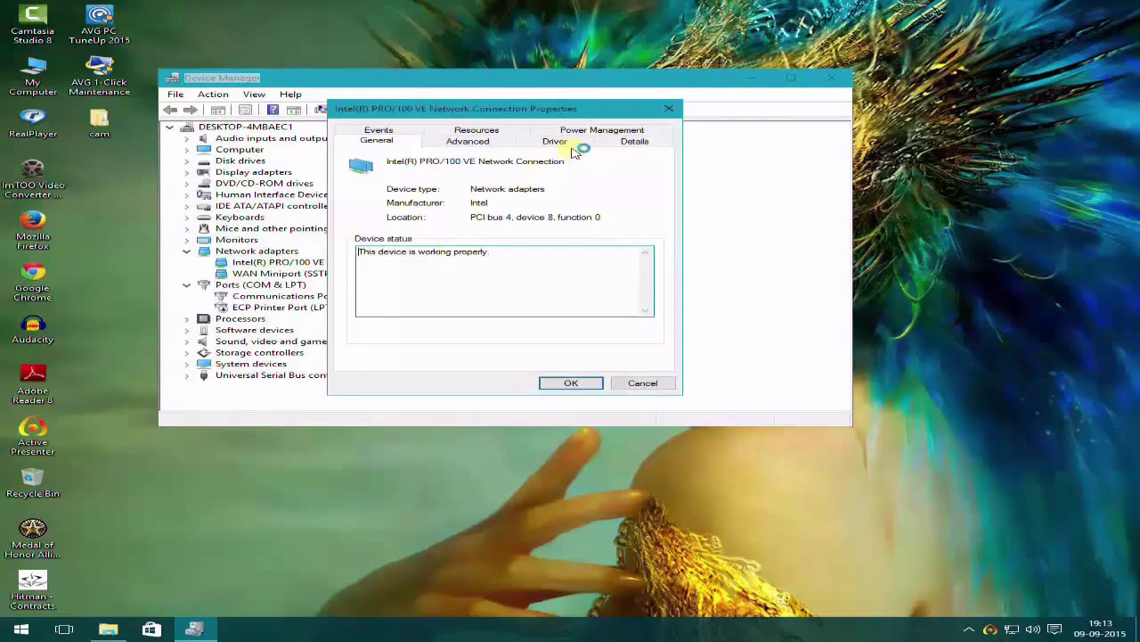
pyautogui.click(609, 134)
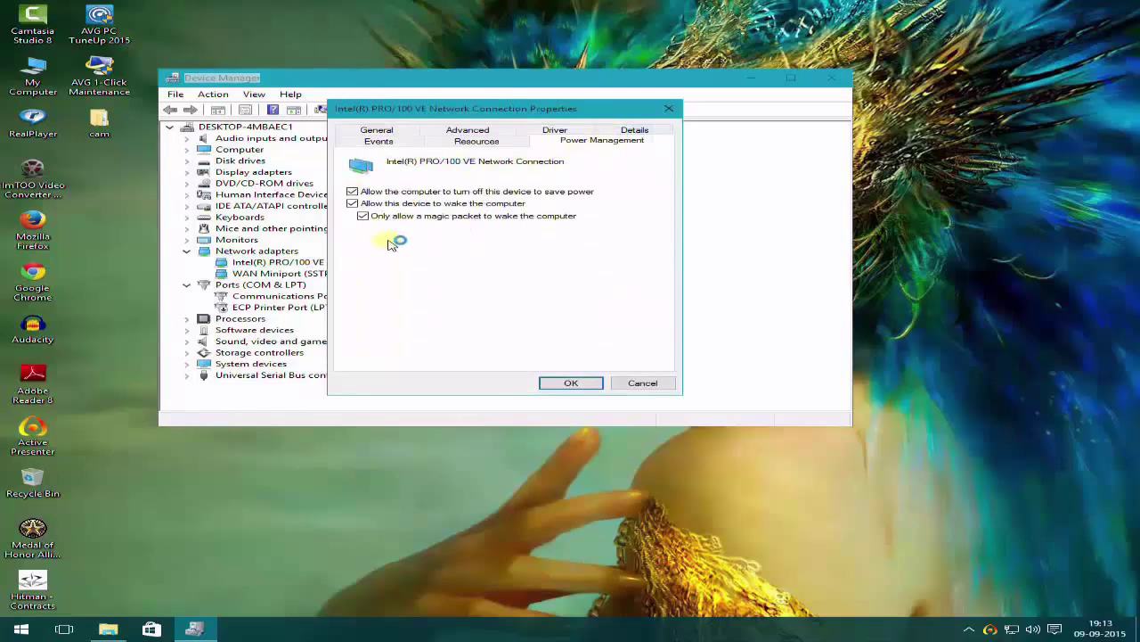
pyautogui.click(468, 129)
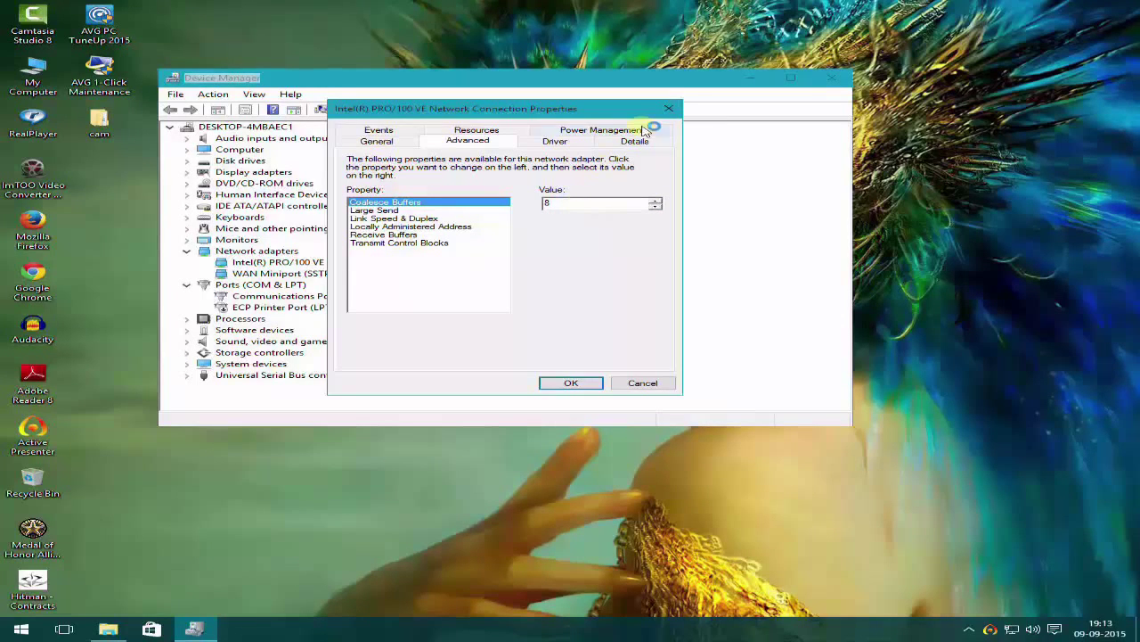
pyautogui.click(668, 108)
pyautogui.click(835, 80)
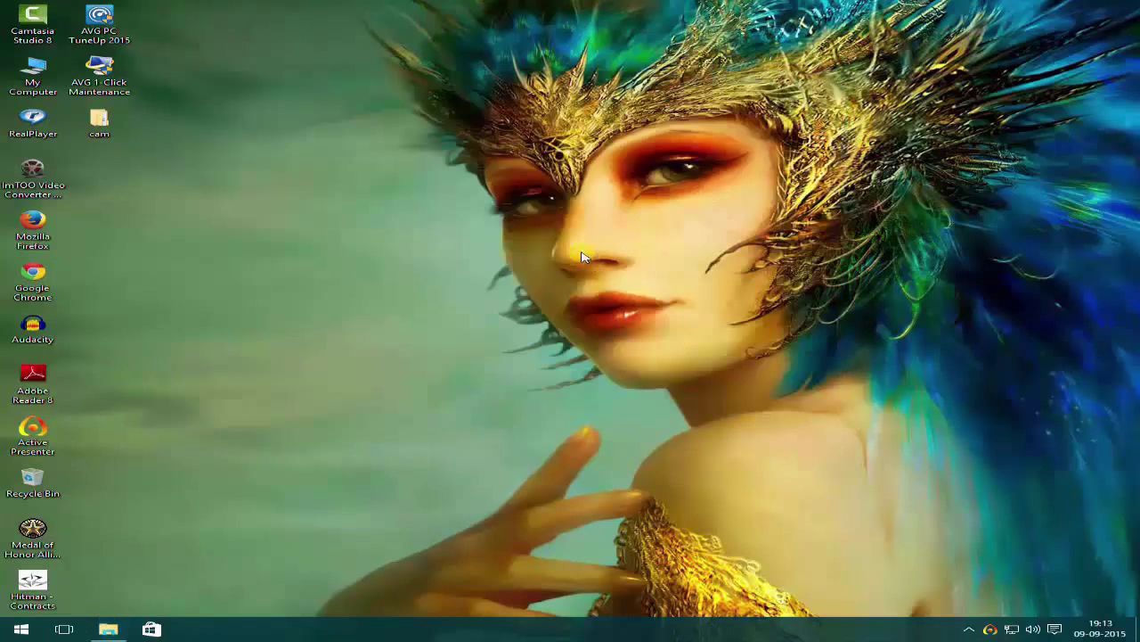
pyautogui.press('super')
pyautogui.write('power')
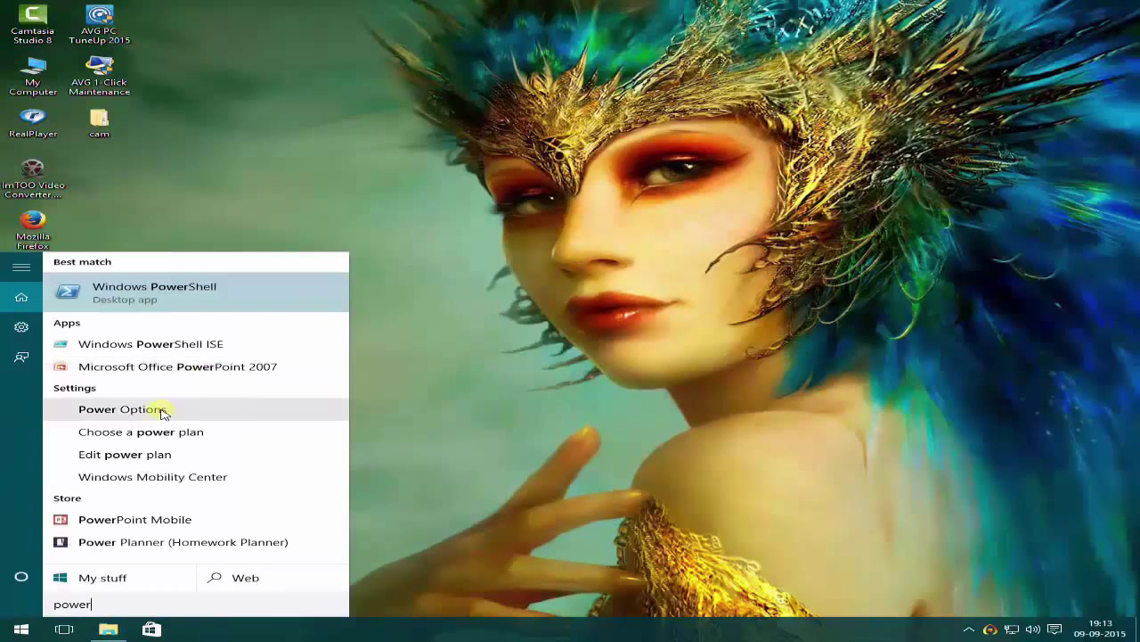
pyautogui.click(99, 410)
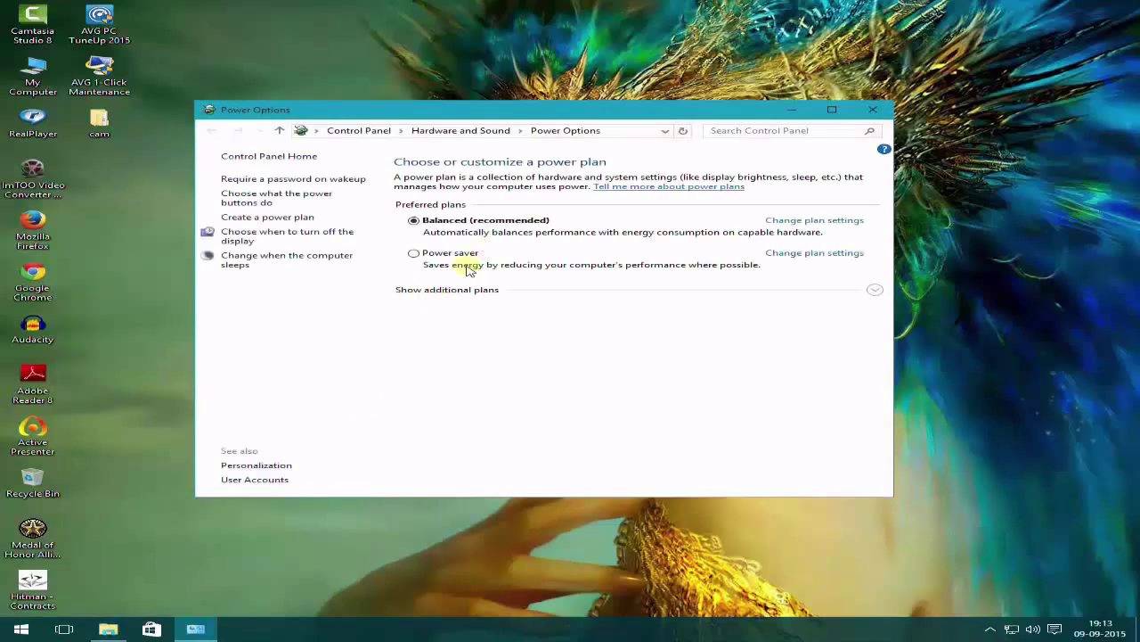
pyautogui.click(276, 198)
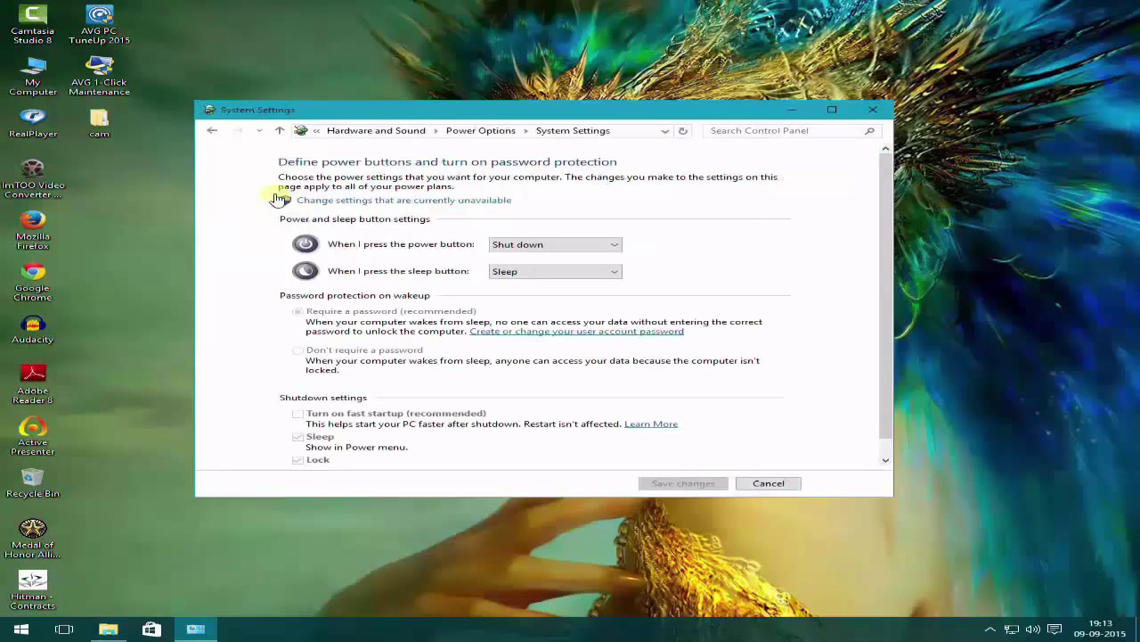
pyautogui.click(383, 201)
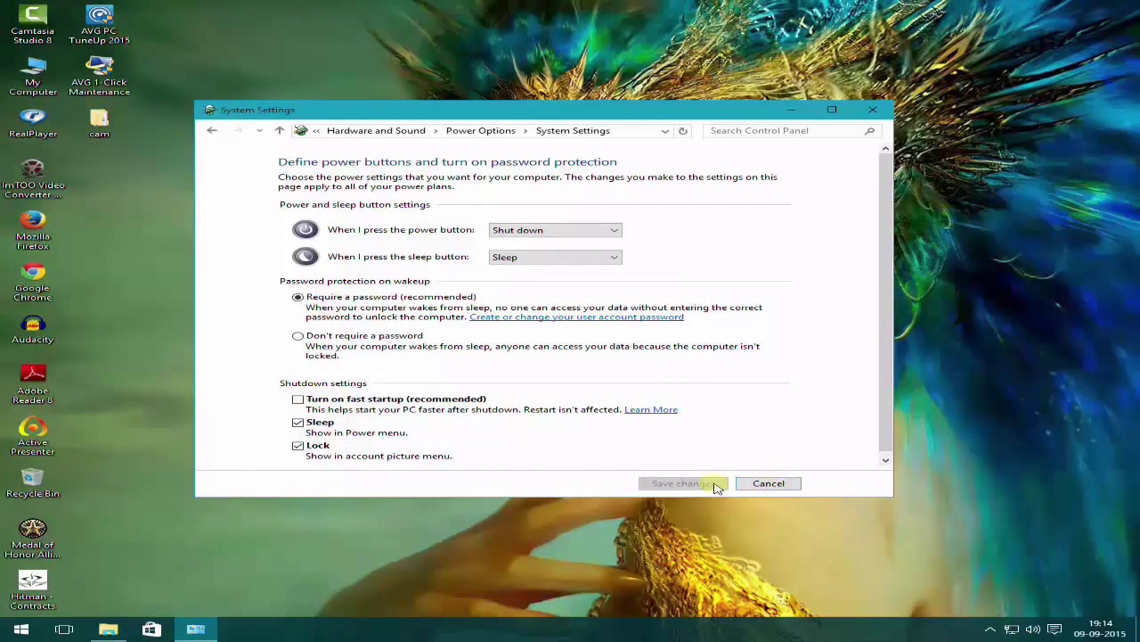
pyautogui.click(872, 109)
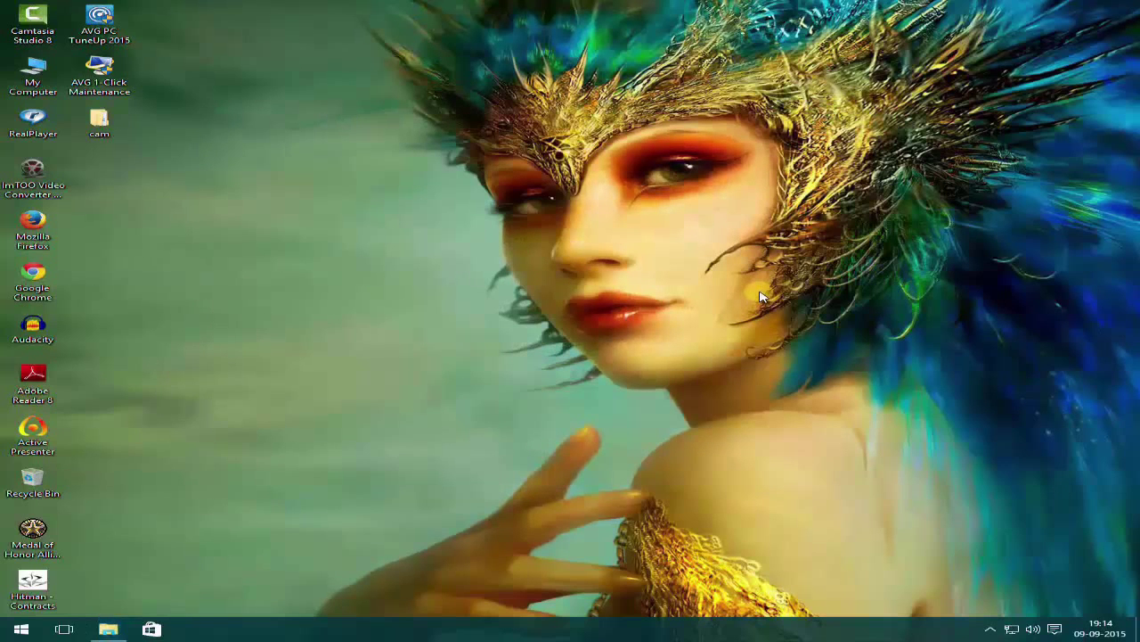
# Launch Command Prompt and run ipconfig /all to list the network configuration
pyautogui.press('super')
pyautogui.write('cmd')
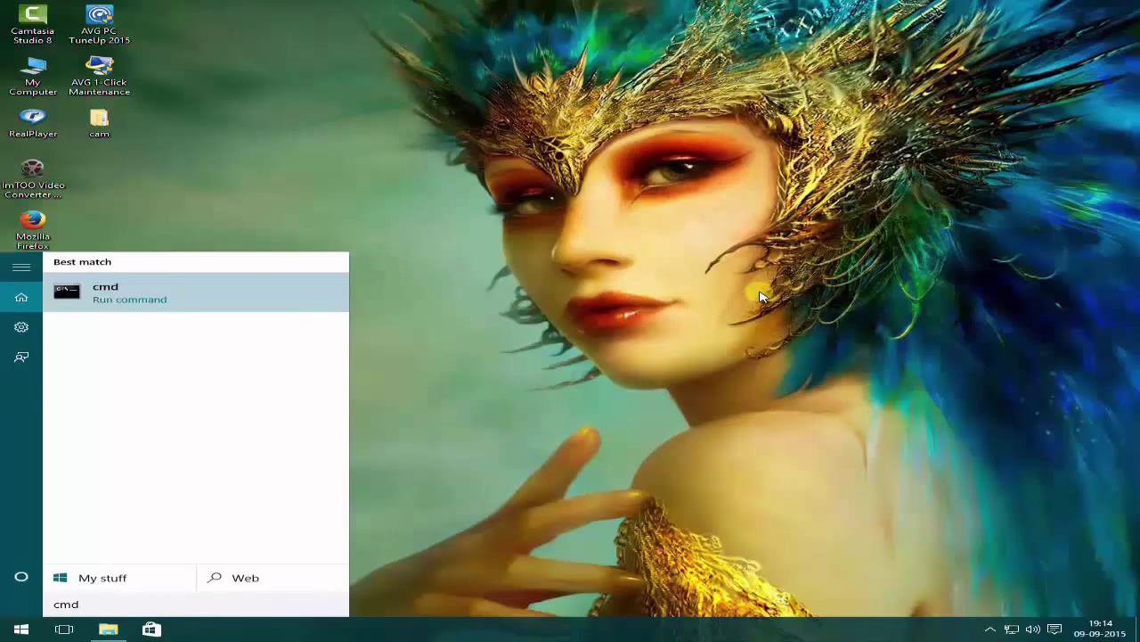
pyautogui.press('Return')
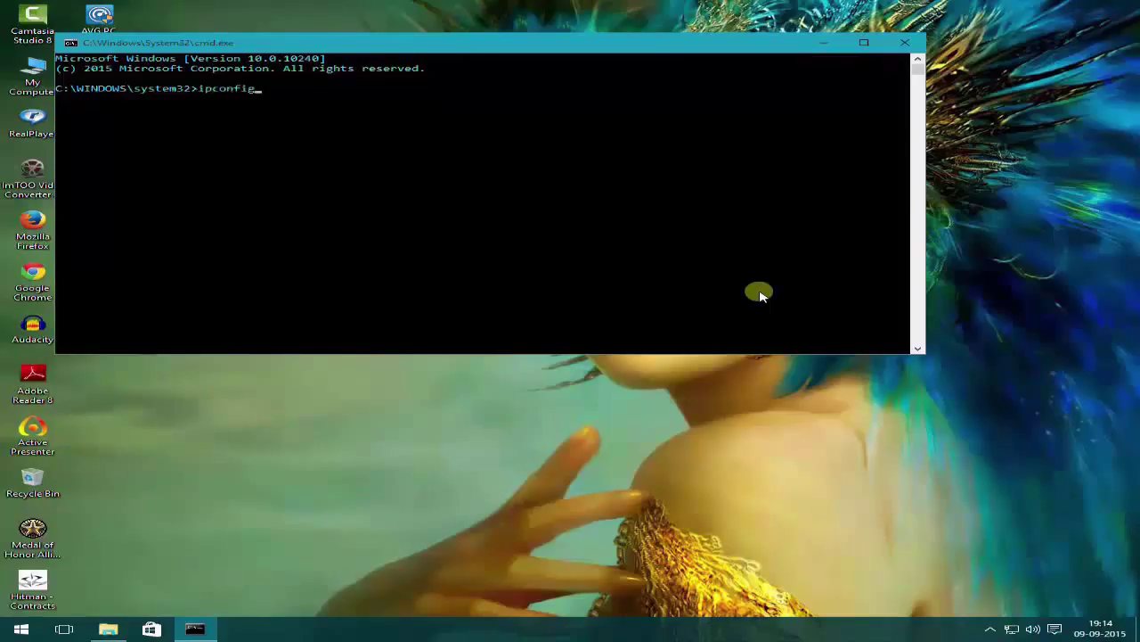
pyautogui.write('ipconfig/all')
pyautogui.press('Return')
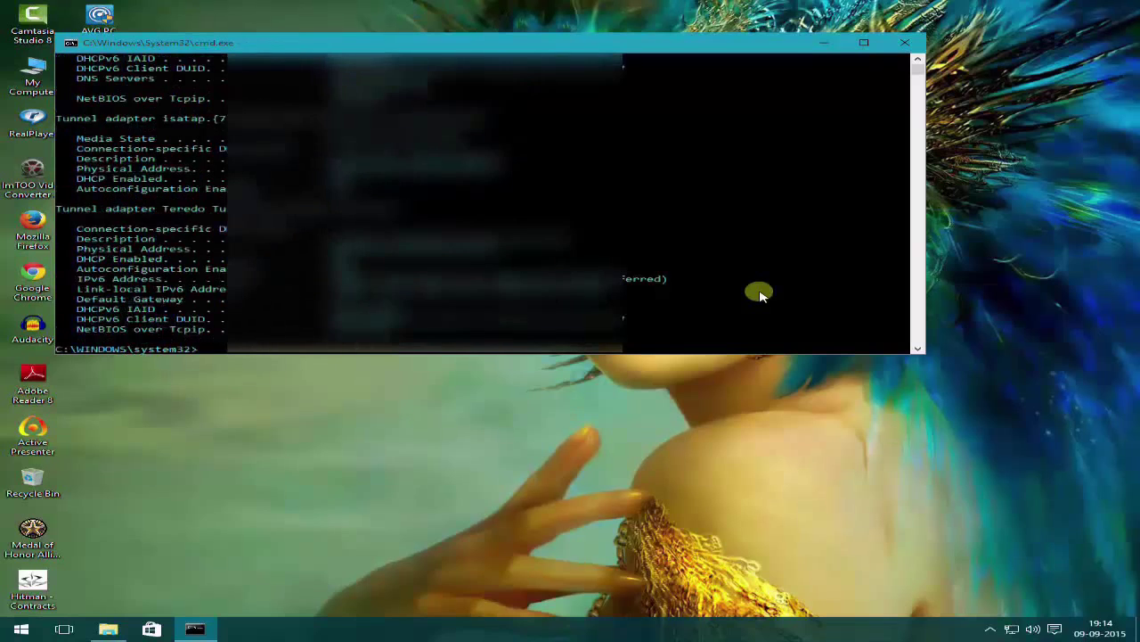
# Highlight the adapter's Physical Address and IPv4 Address lines, then close Command Prompt
pyautogui.scroll(6, 703, 272)
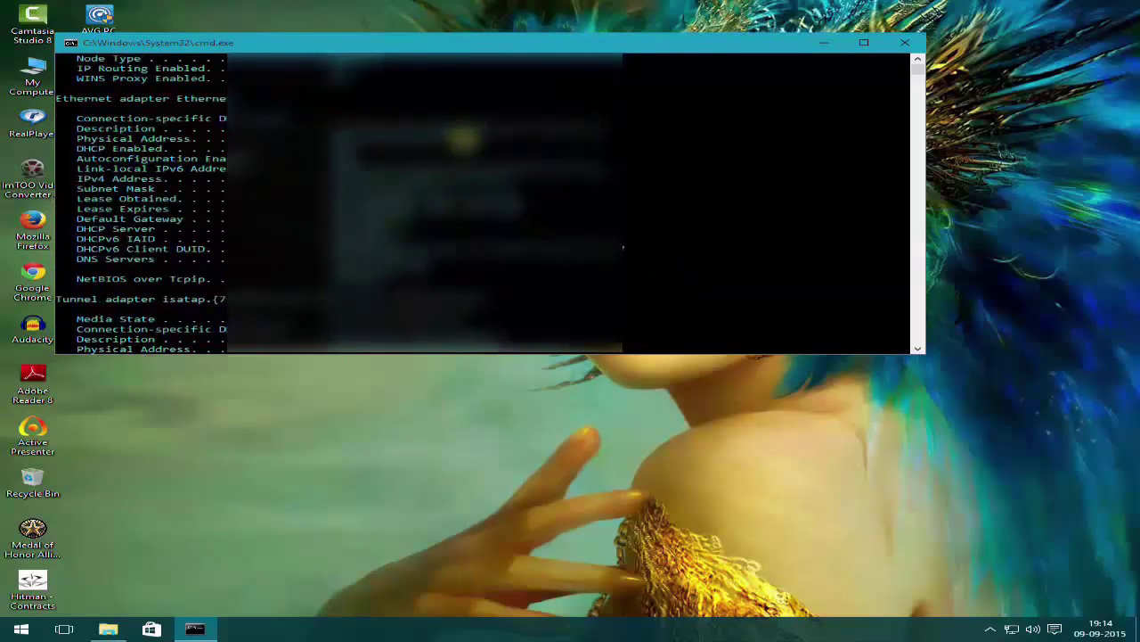
pyautogui.moveTo(468, 138); pyautogui.dragTo(63, 138)
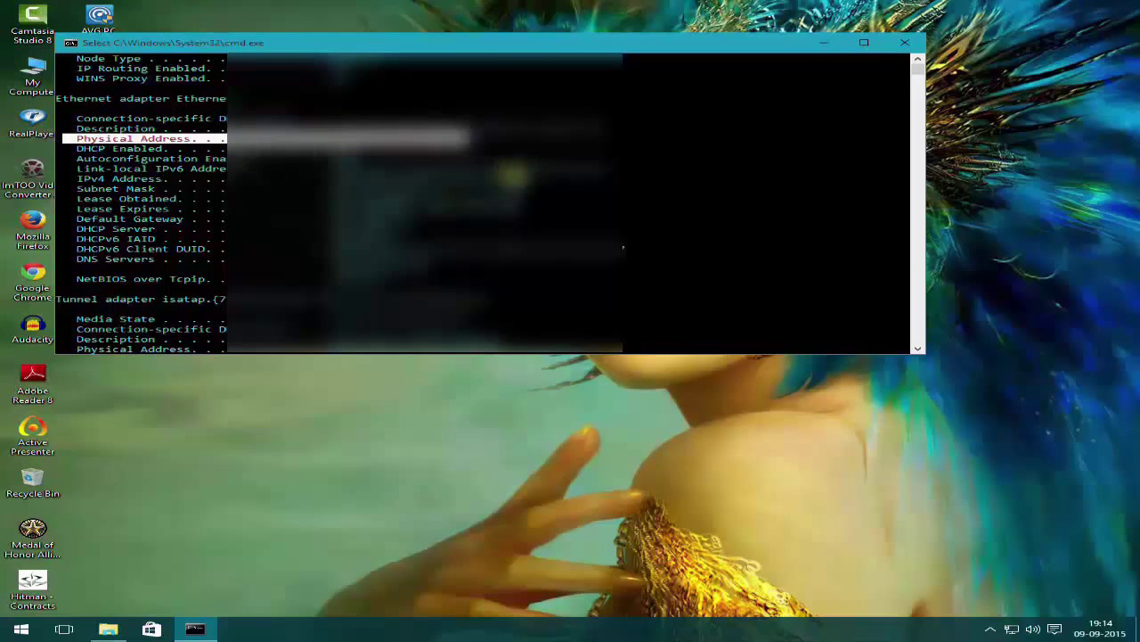
pyautogui.moveTo(511, 179); pyautogui.dragTo(62, 181)
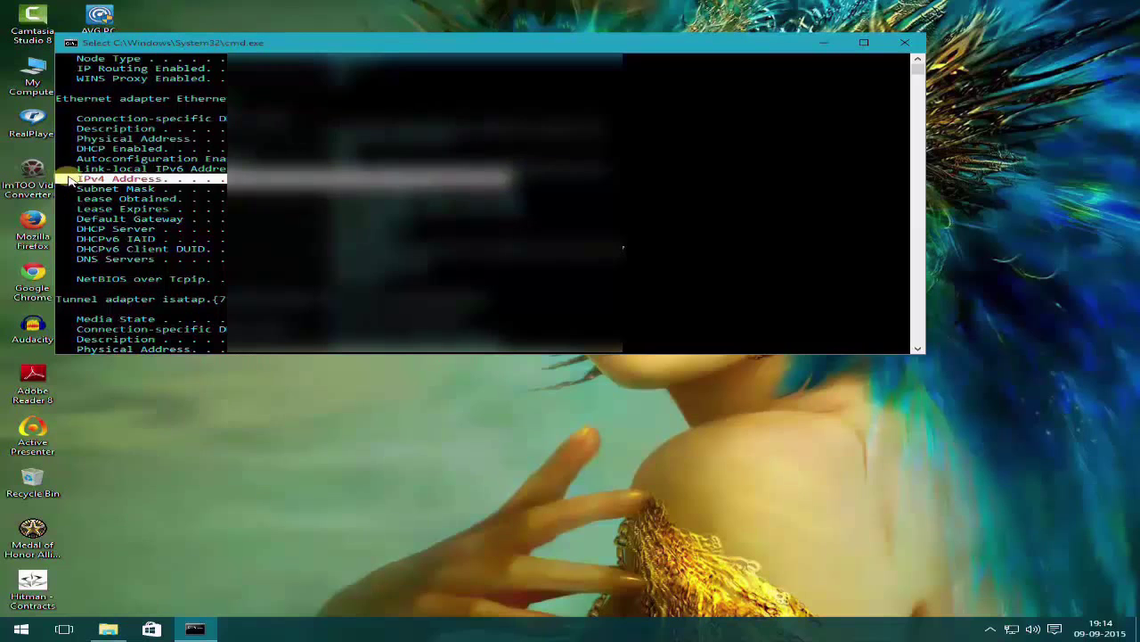
pyautogui.click(904, 45)
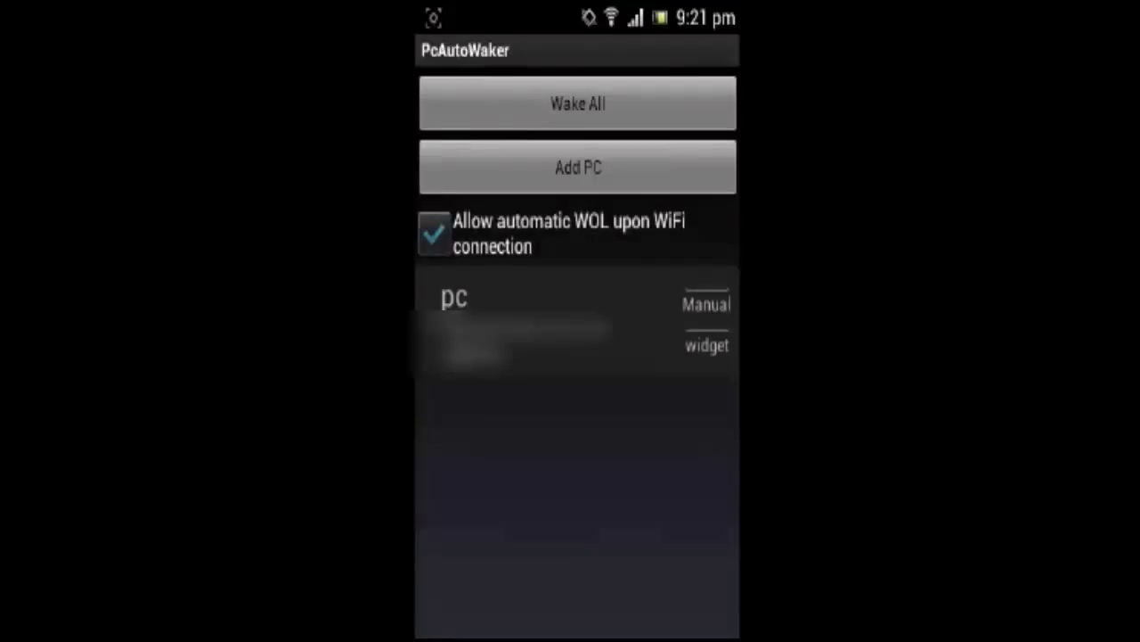
# Start registering a new PC named 'ff' and edit the second MAC address byte
pyautogui.click(462, 166)
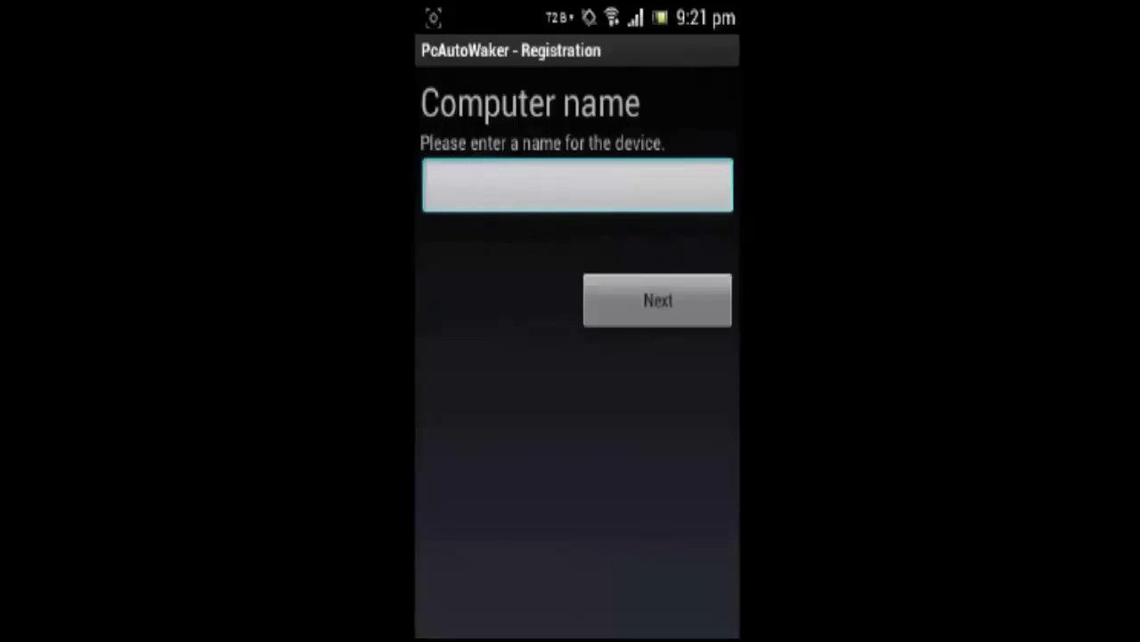
pyautogui.write('f')
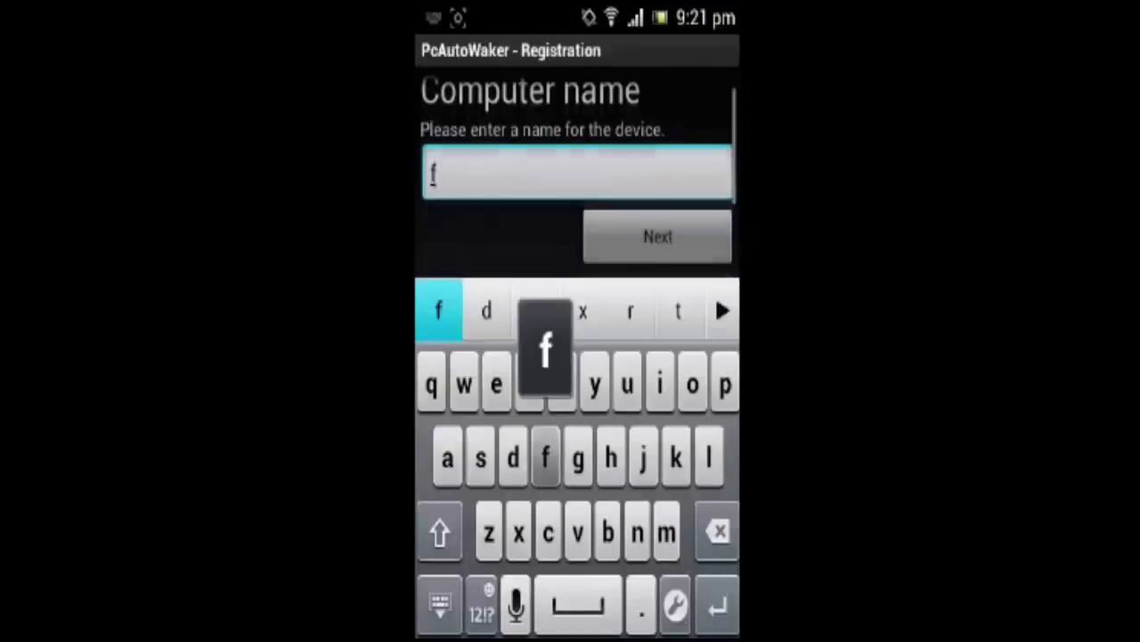
pyautogui.click(658, 237)
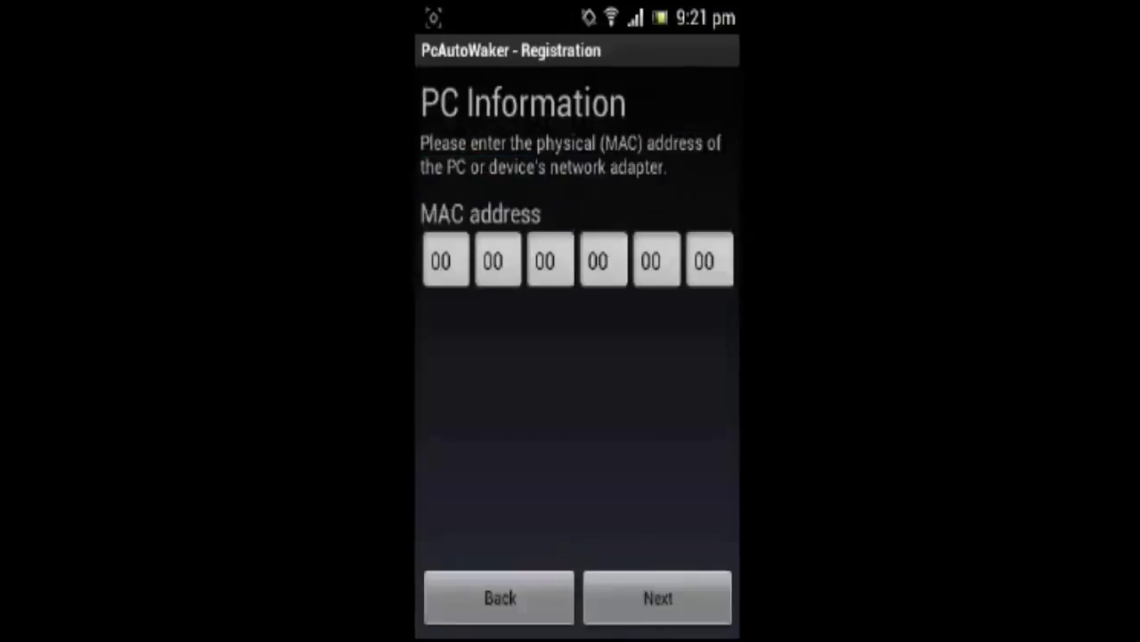
pyautogui.click(492, 261)
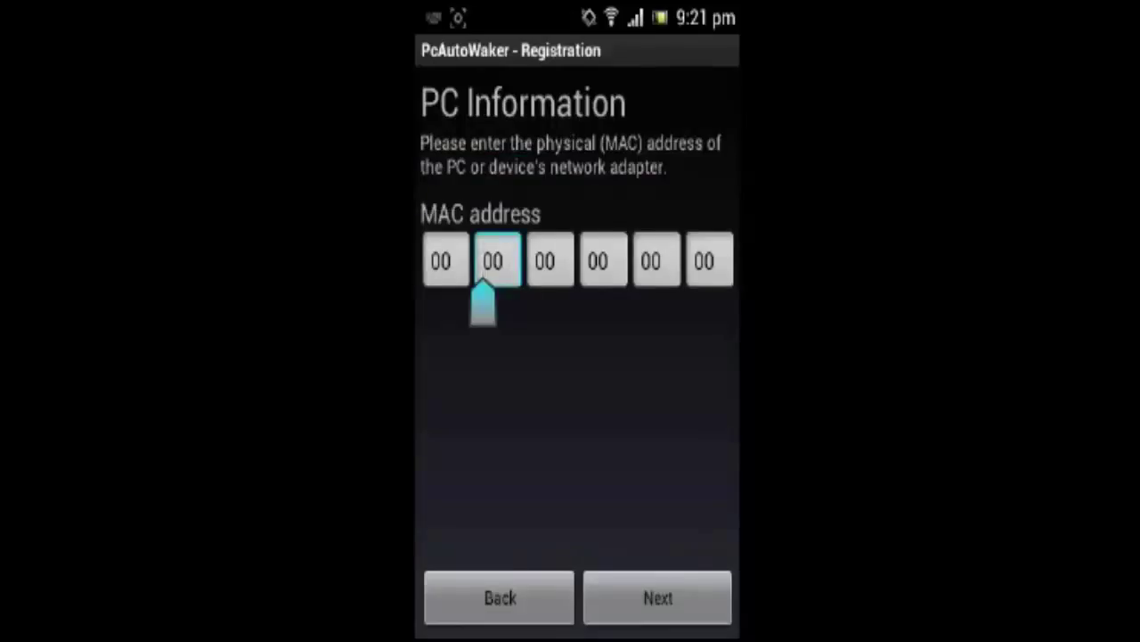
pyautogui.press('BackSpace')
pyautogui.press('BackSpace')
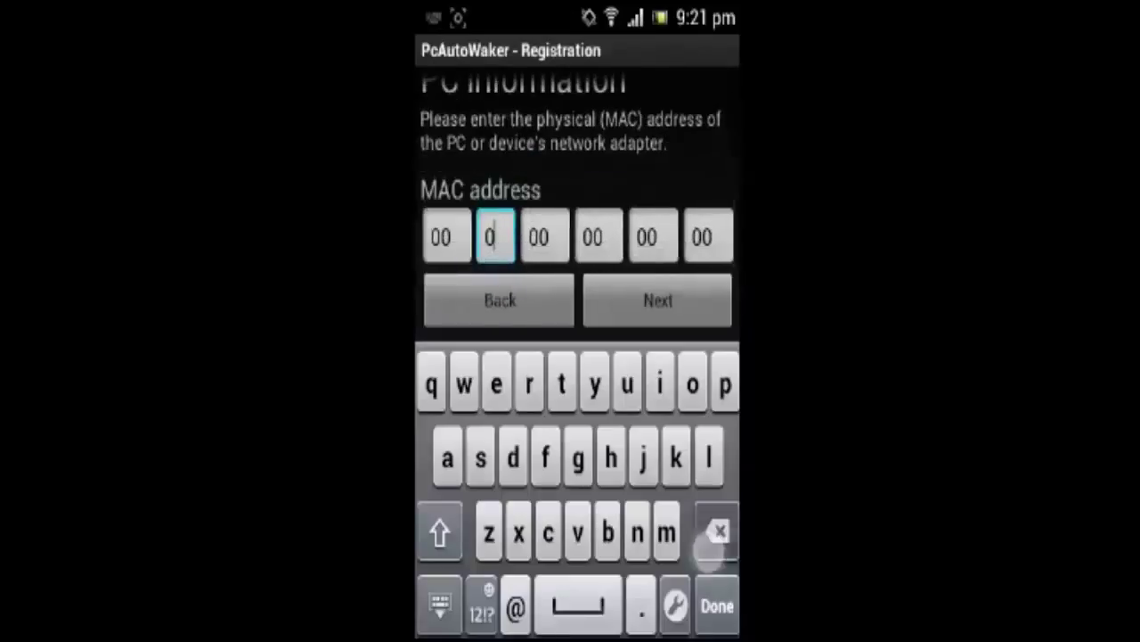
pyautogui.write('d')
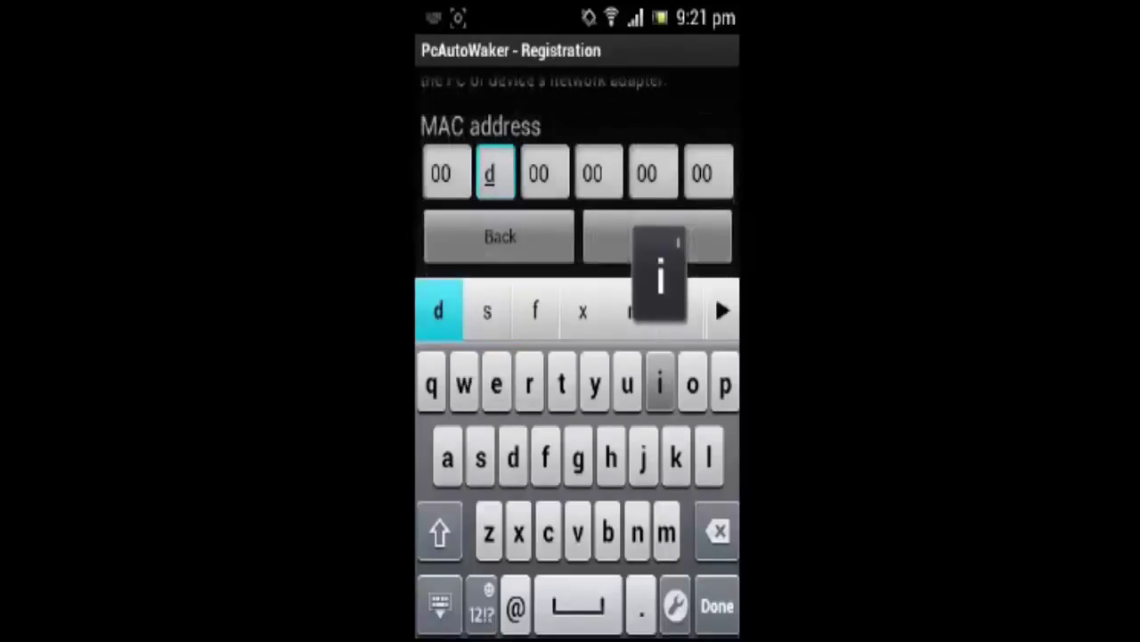
pyautogui.write('i')
pyautogui.click(439, 606)
# Use the current Fire WiFi SSID, enable automatic wake on WiFi, and finish adding 'ff'
pyautogui.click(656, 598)
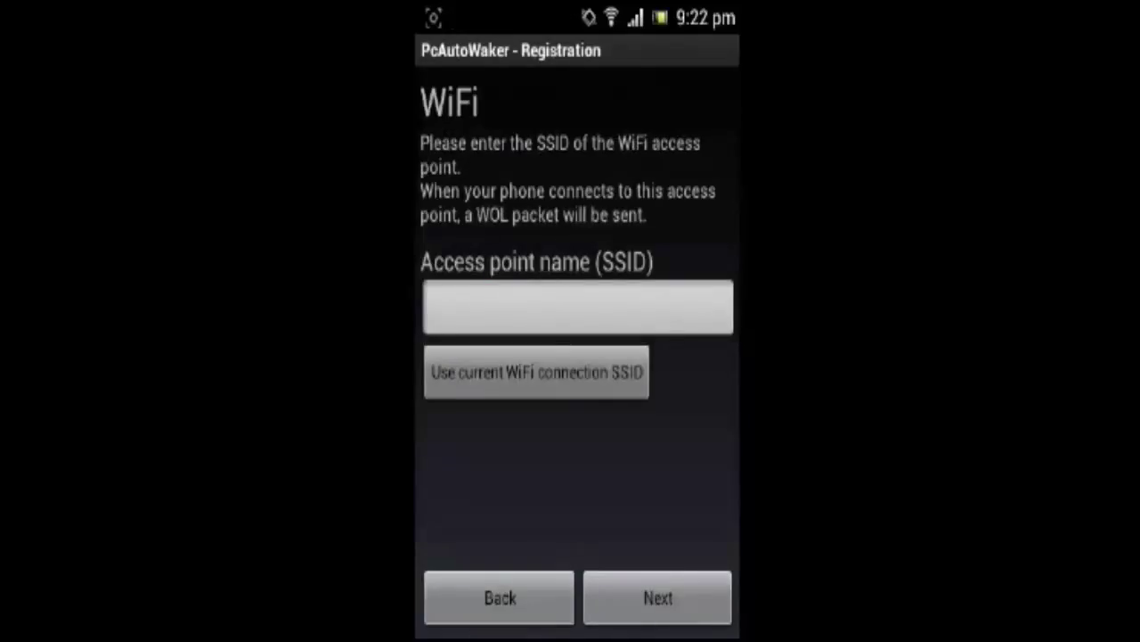
pyautogui.moveTo(422, 308); pyautogui.dragTo(597, 308)
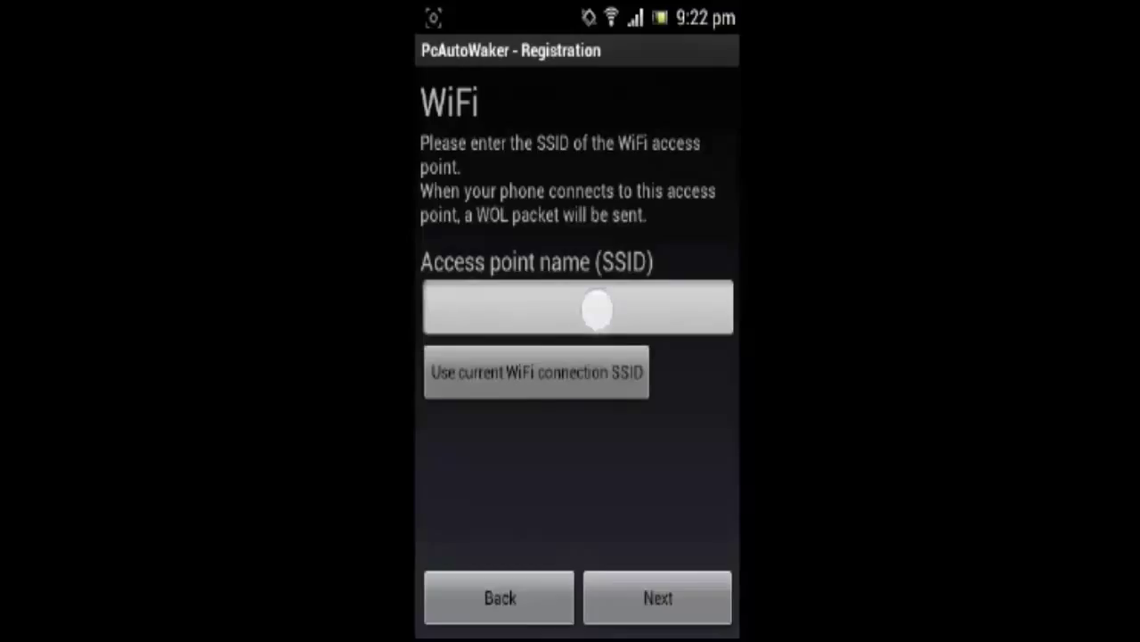
pyautogui.click(480, 378)
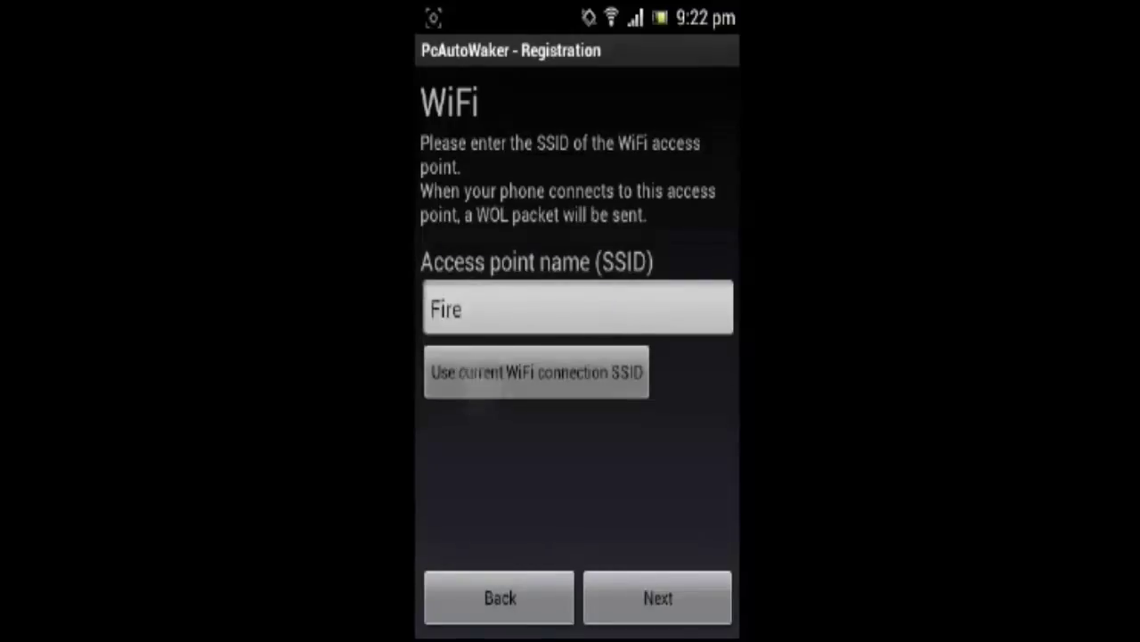
pyautogui.click(658, 597)
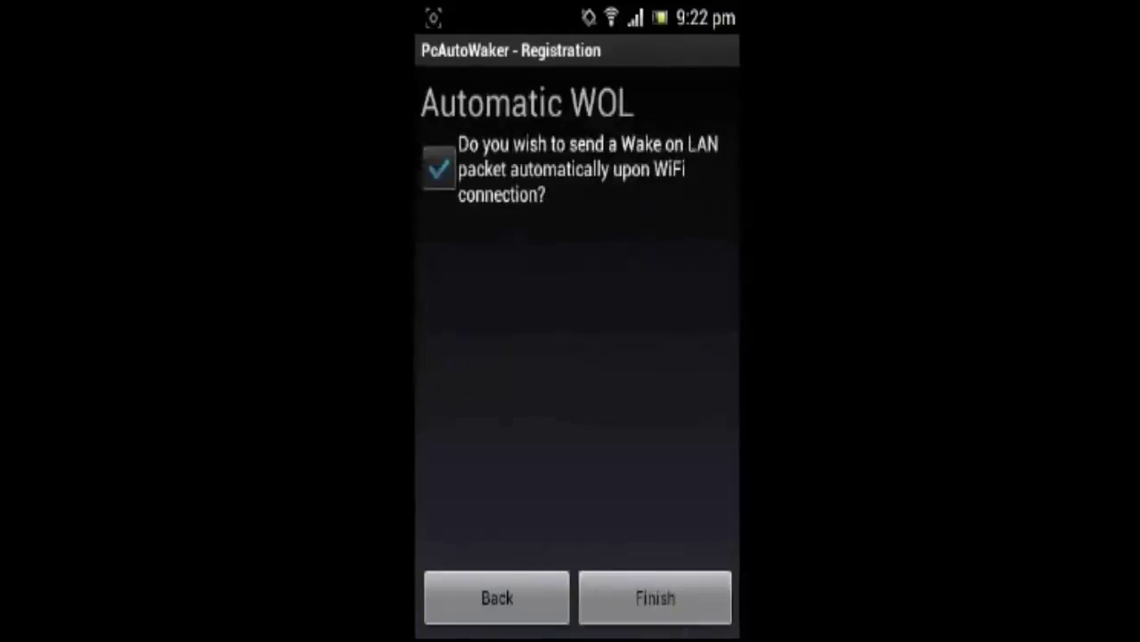
pyautogui.click(438, 170)
pyautogui.click(642, 600)
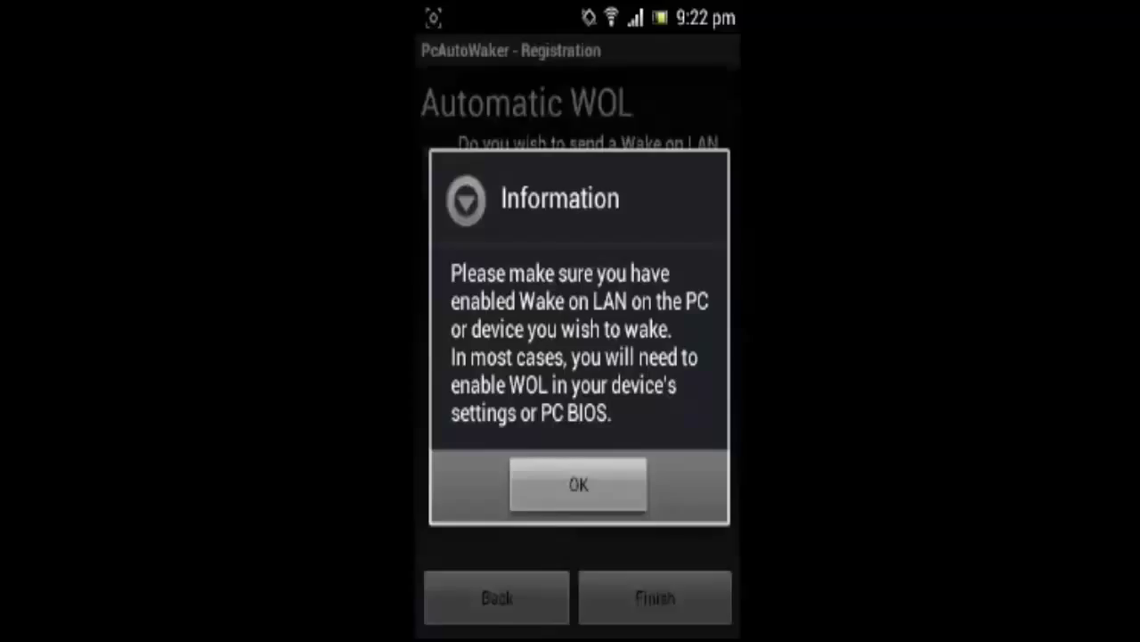
pyautogui.click(548, 497)
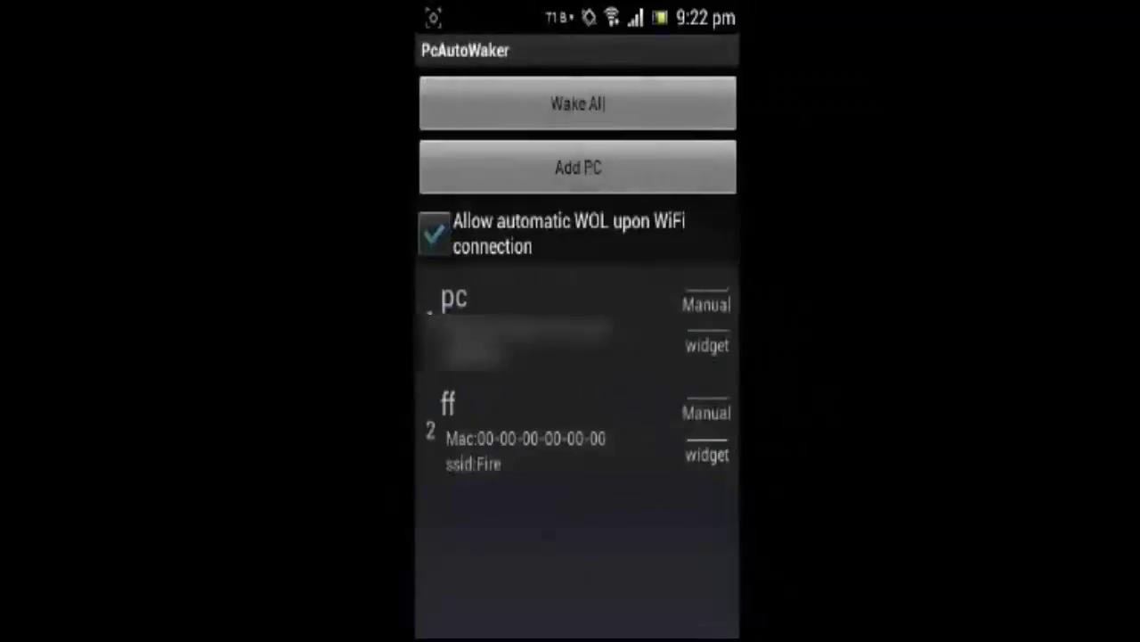
# Send a wake signal to the existing 'pc' entry
pyautogui.moveTo(510, 554); pyautogui.dragTo(599, 560)
pyautogui.click(601, 341)
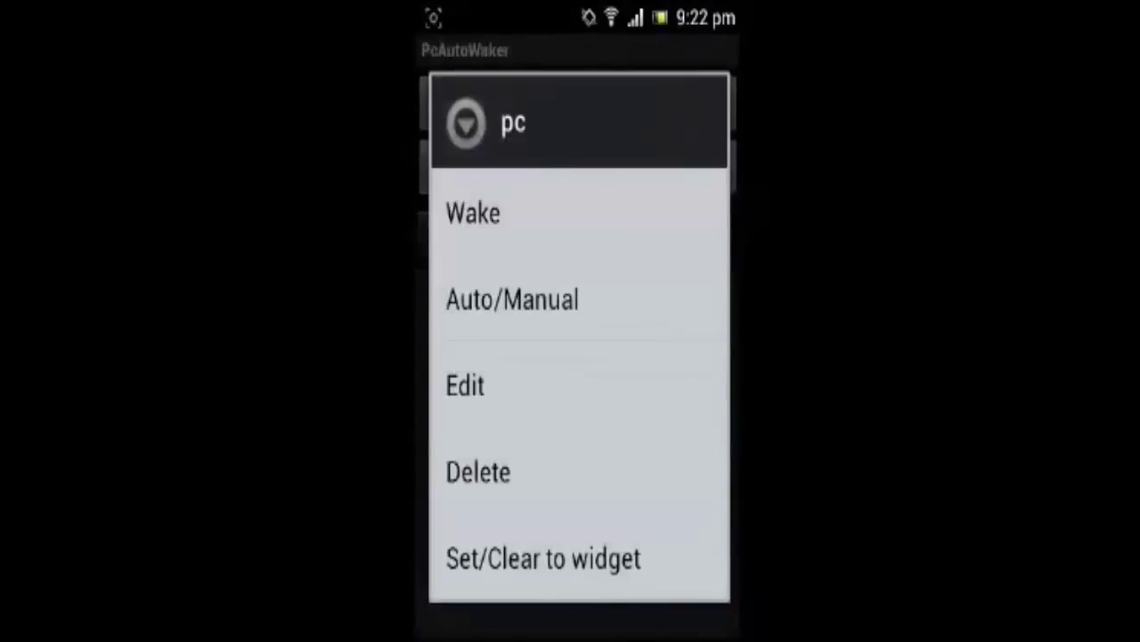
pyautogui.click(483, 222)
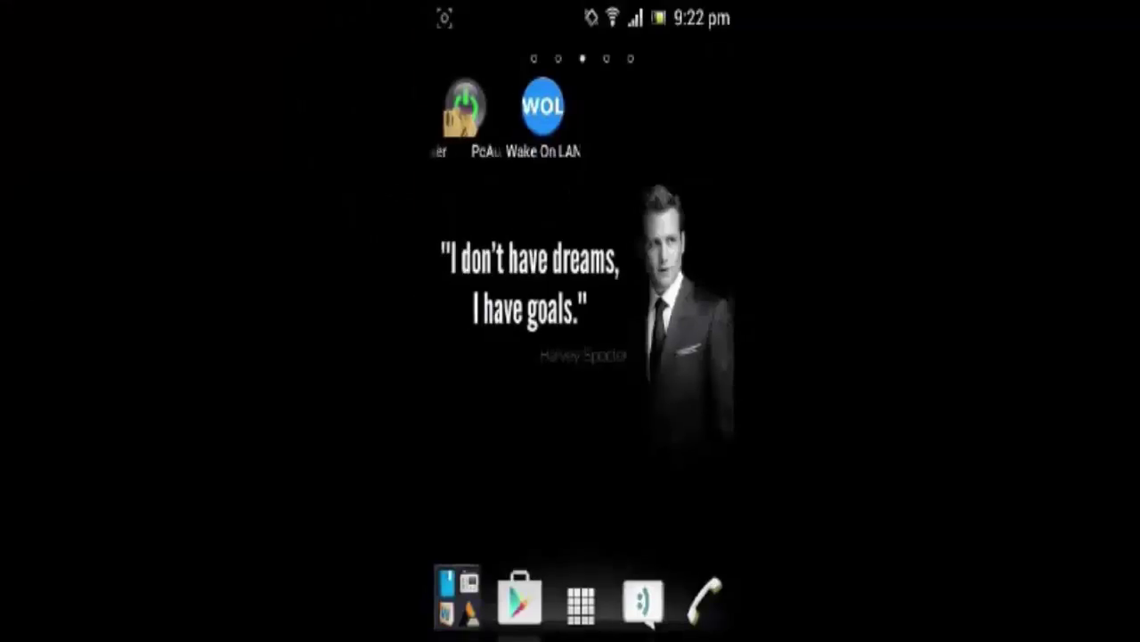
# Launch Wake On LAN from the home screen and begin adding a host with +
pyautogui.click(543, 106)
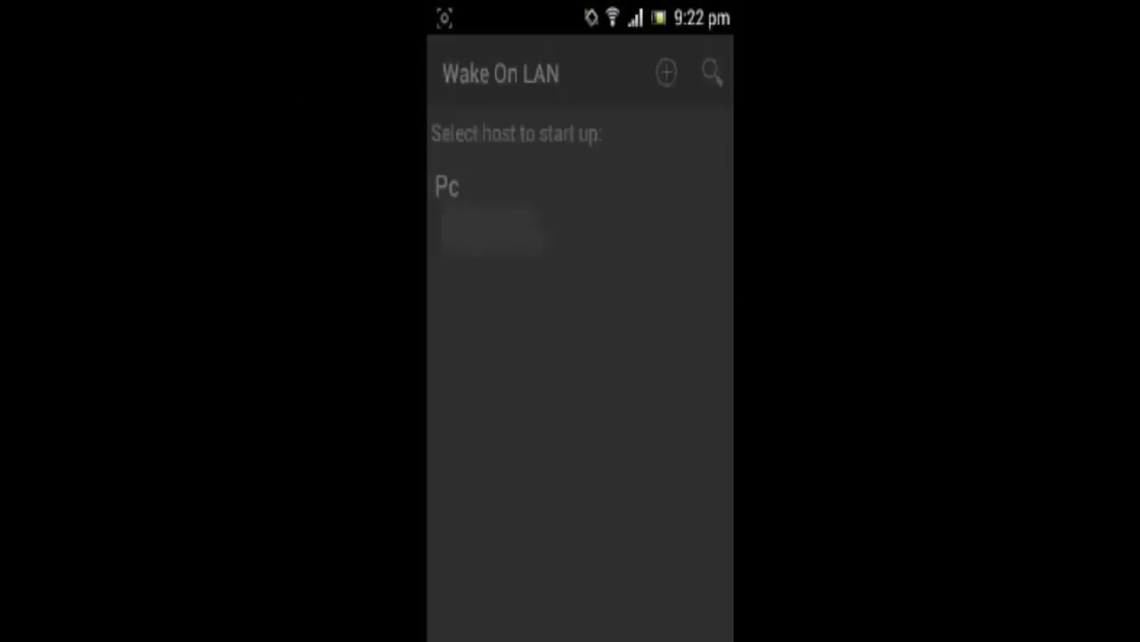
pyautogui.click(667, 73)
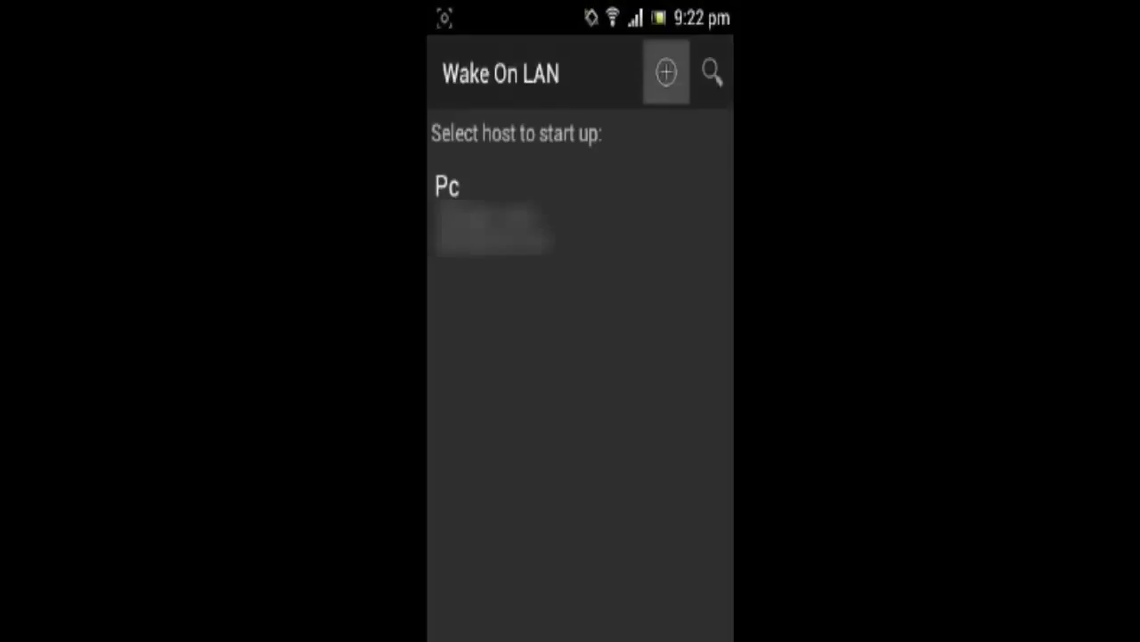